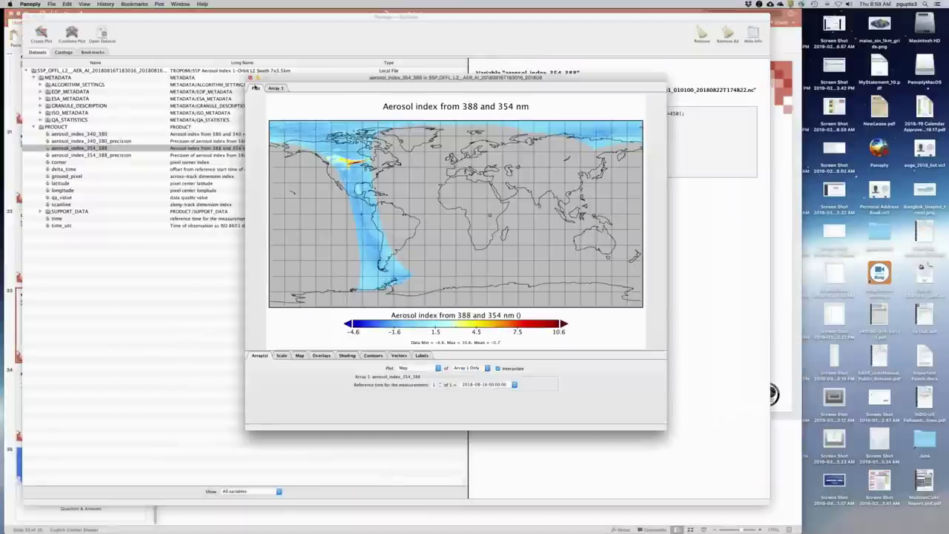
Close the aerosol_index_354_388 plot and remove the loaded S5P AER_AI dataset from the dataset list
left_click(249, 78)
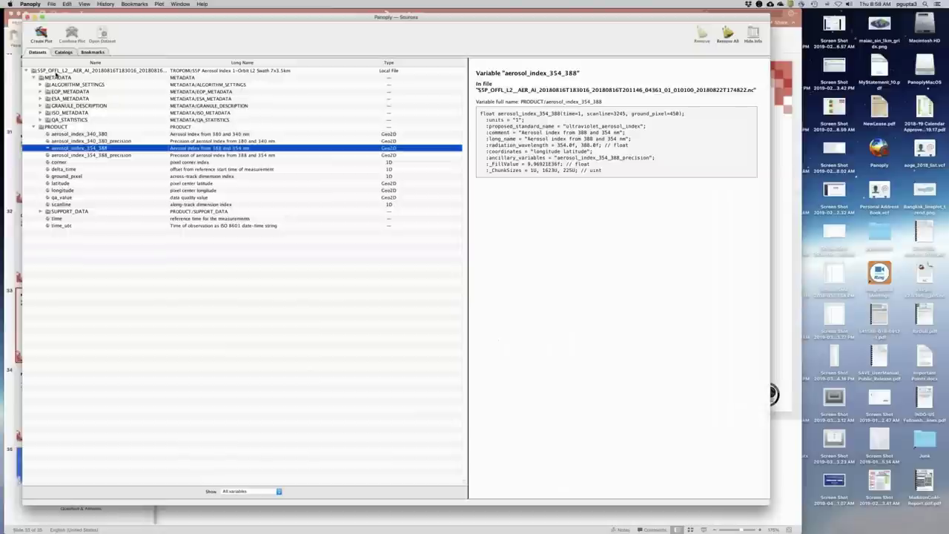
left_click(56, 71)
right_click(56, 73)
left_click(91, 170)
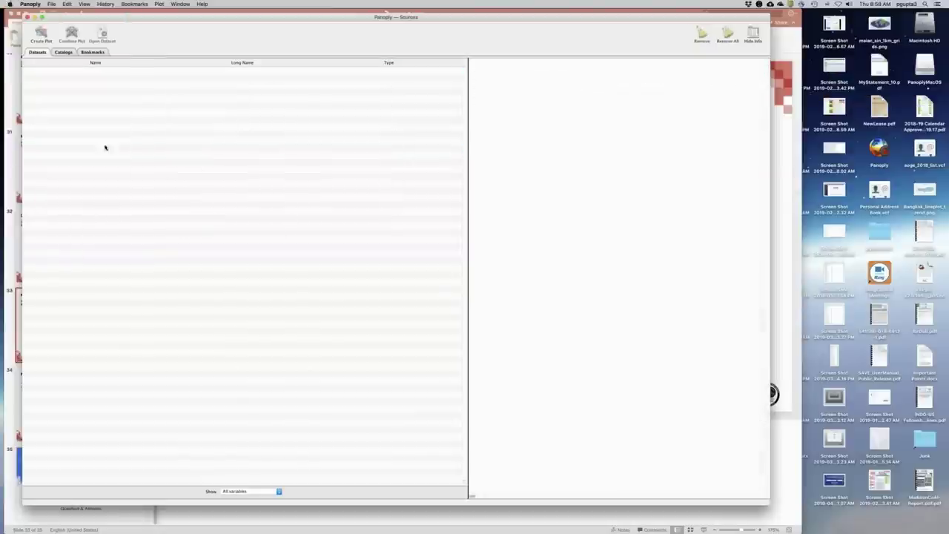
Clear the desktop by closing the empty Sources window and putting away the presentation window behind it
mouse_move(130, 18)
left_mouse_down()
mouse_move(99, 13)
mouse_move(119, 11)
left_mouse_up()
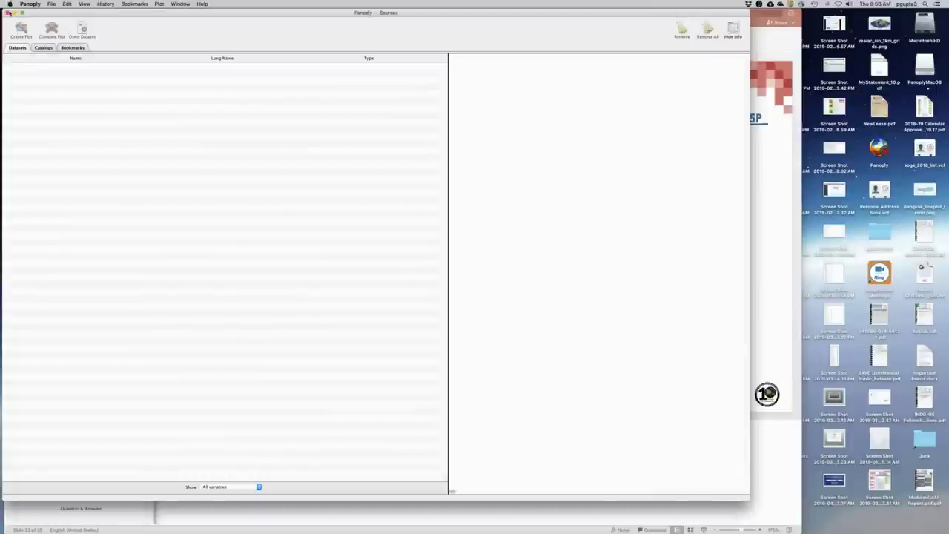
left_click(7, 13)
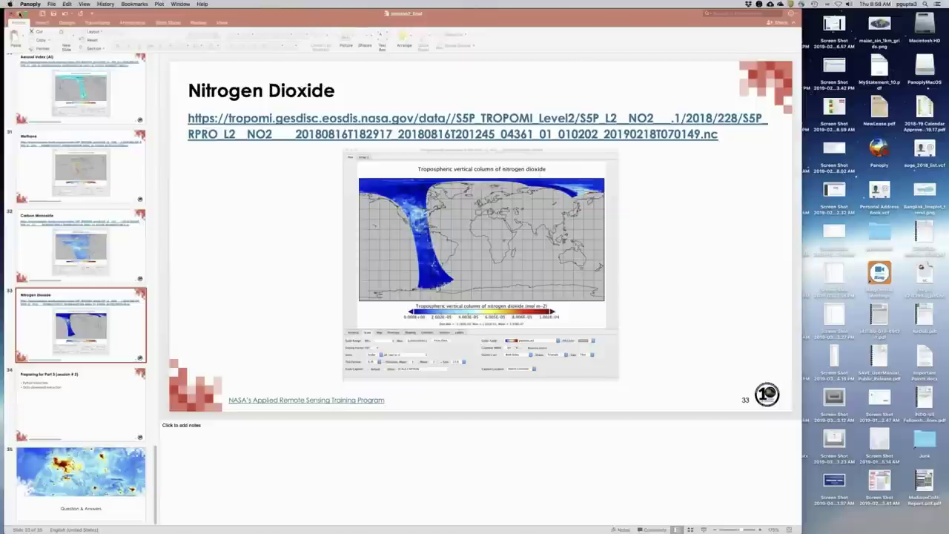
left_click(25, 12)
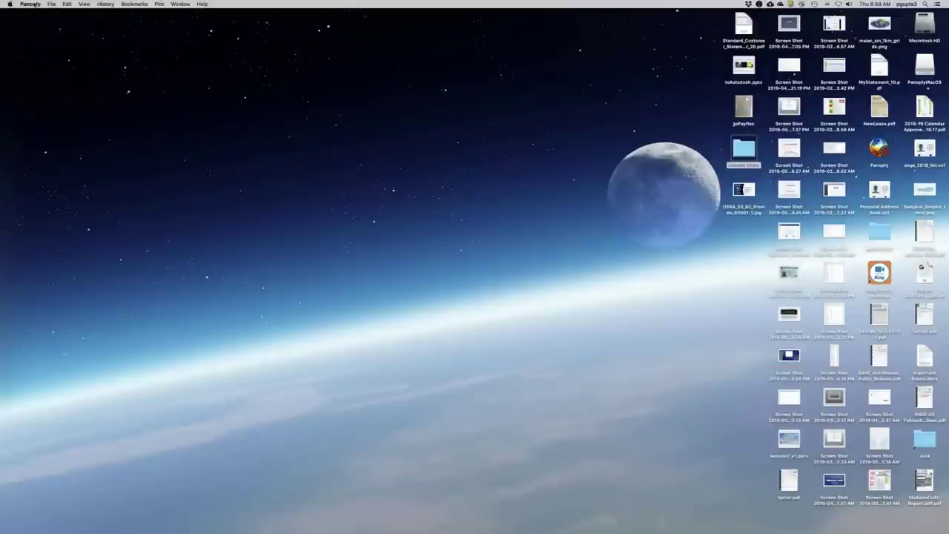
Open the dataset S5P_OFFL_L2__AER_AI_20180816T183016_20180816T201146_04361_01_010100_20180822T174822.nc from the data_codes folder
left_click(52, 4)
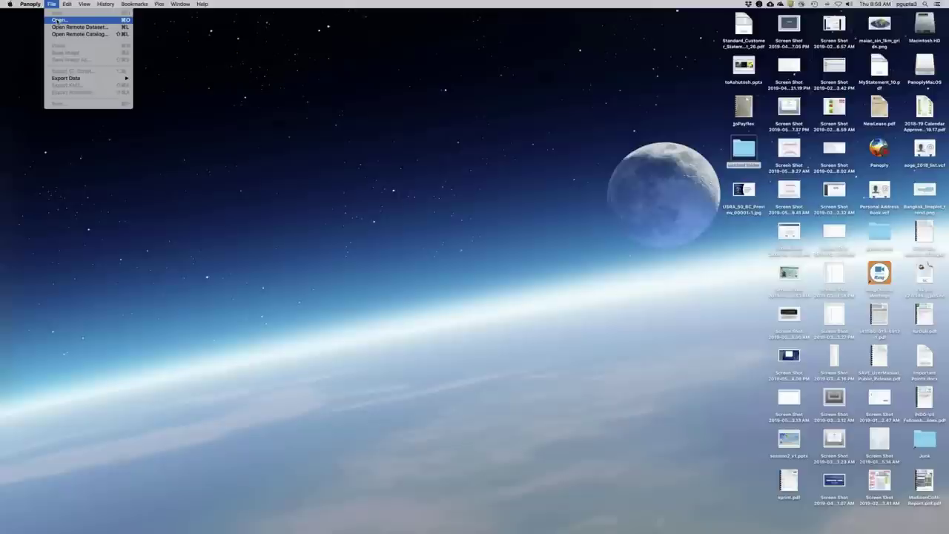
left_click(58, 20)
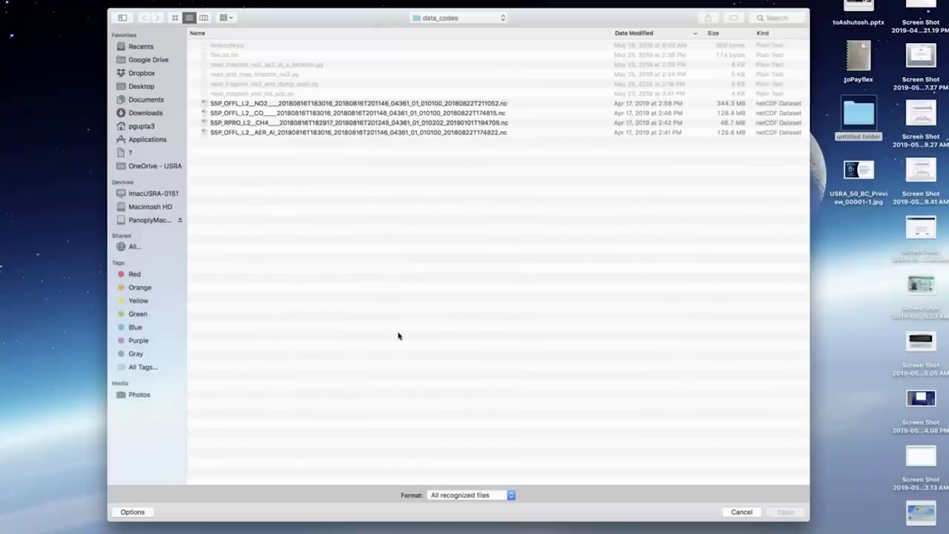
left_click(499, 19)
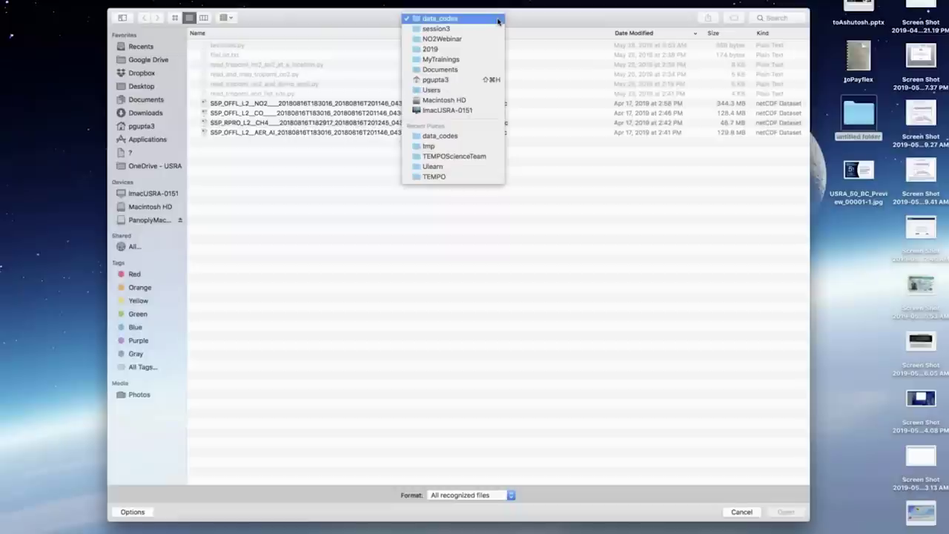
left_click(524, 16)
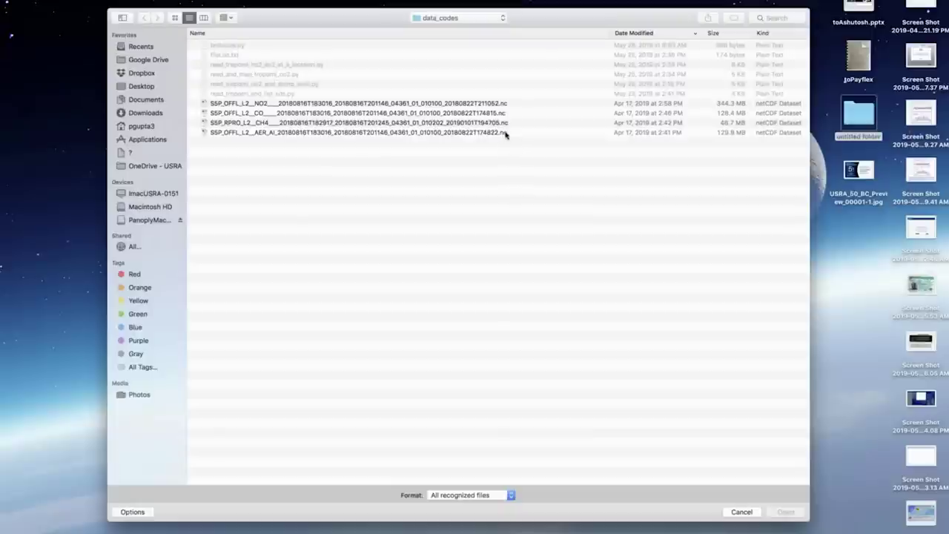
left_click(262, 133)
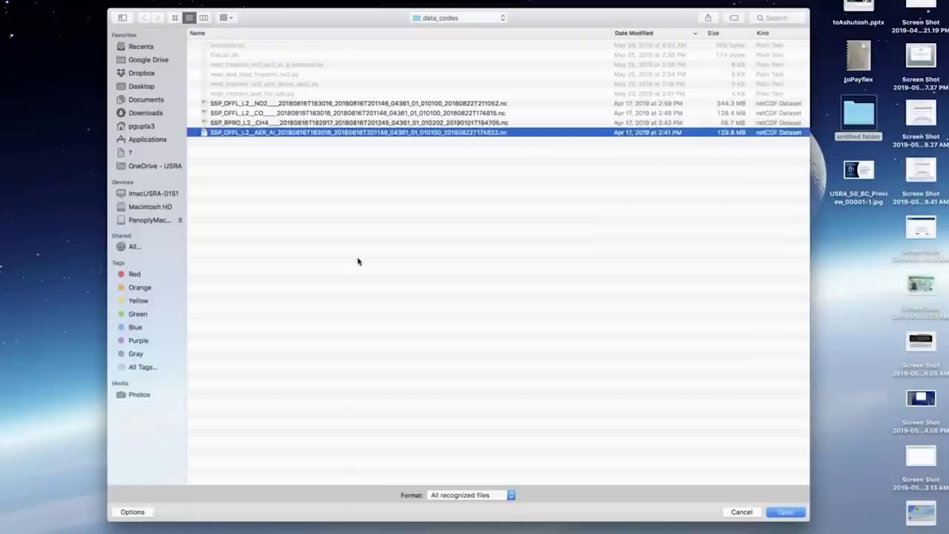
left_click(787, 512)
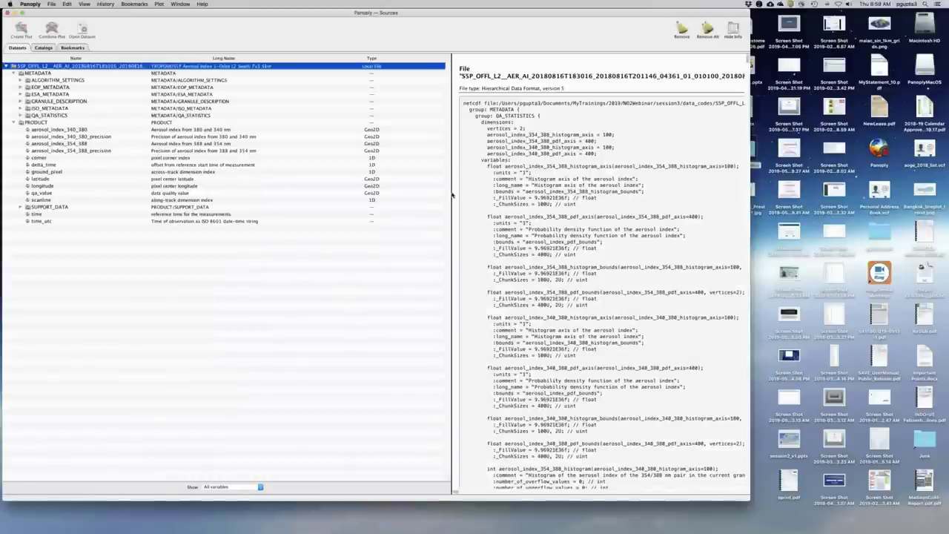
Widen the information pane and the dataset list's Name column, then collapse and re-expand the PRODUCT group
left_click_drag(451, 196, 409, 195)
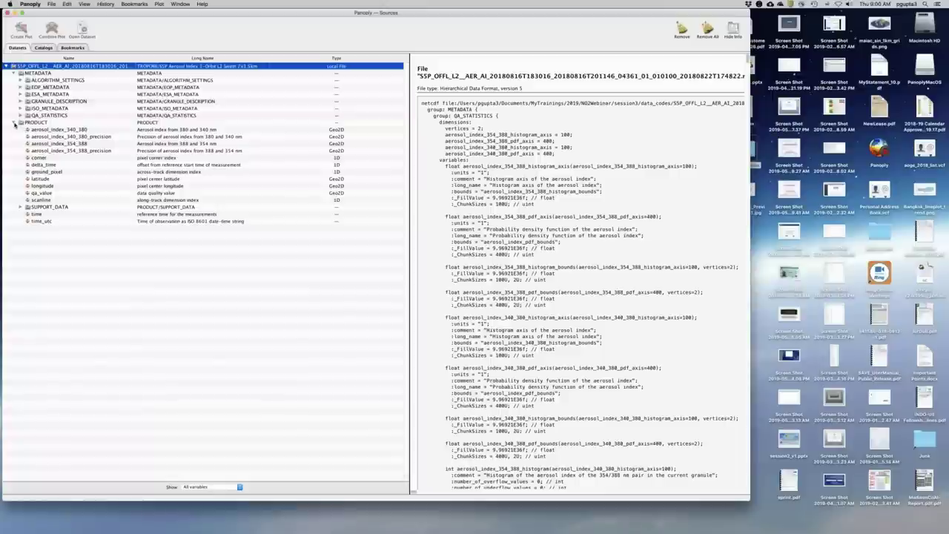
left_click(14, 123)
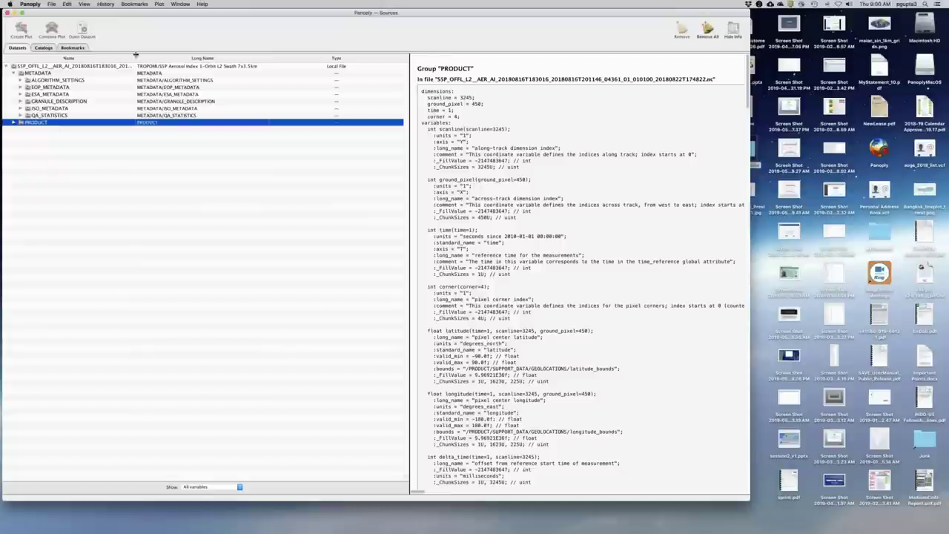
left_click_drag(137, 56, 185, 58)
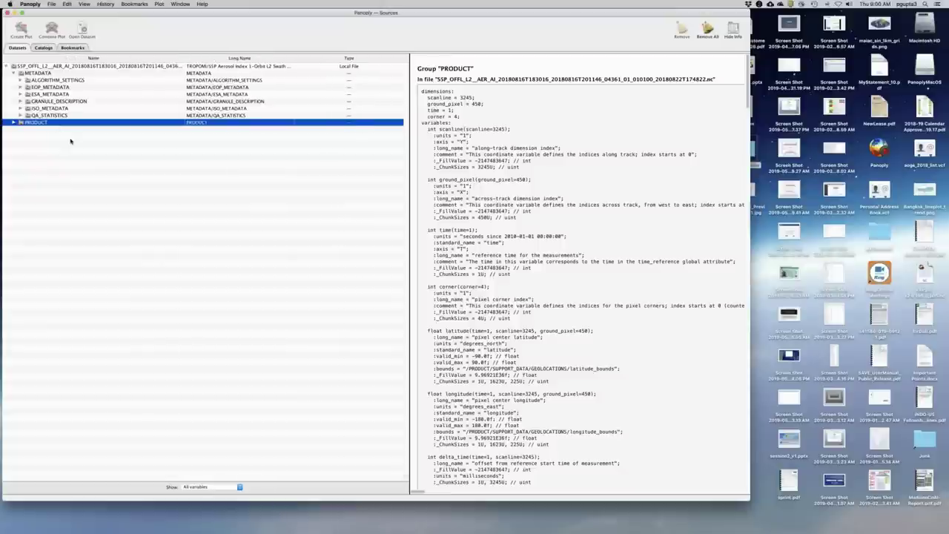
left_click(14, 122)
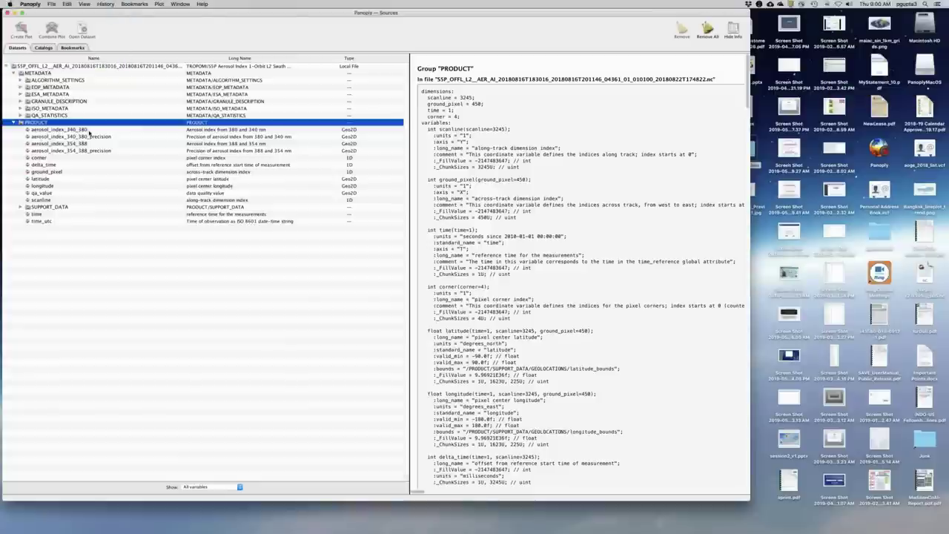
Create a georeferenced Longitude-Latitude plot of the aerosol_index_354_388 variable
left_click(75, 130)
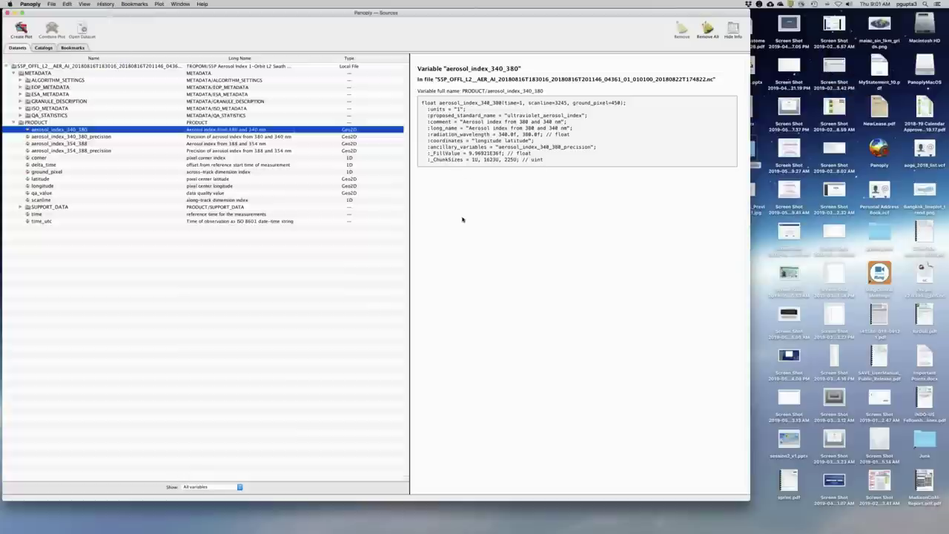
left_click(79, 144)
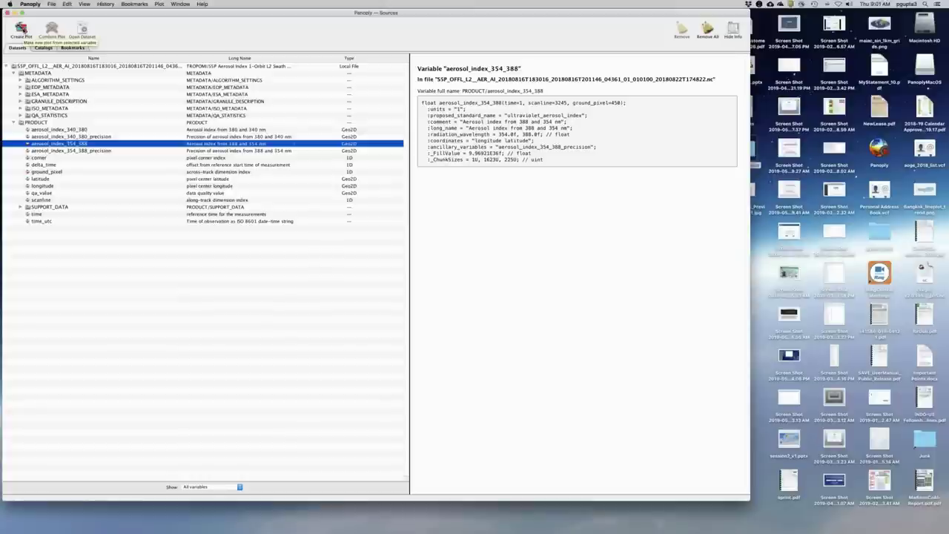
left_click(21, 28)
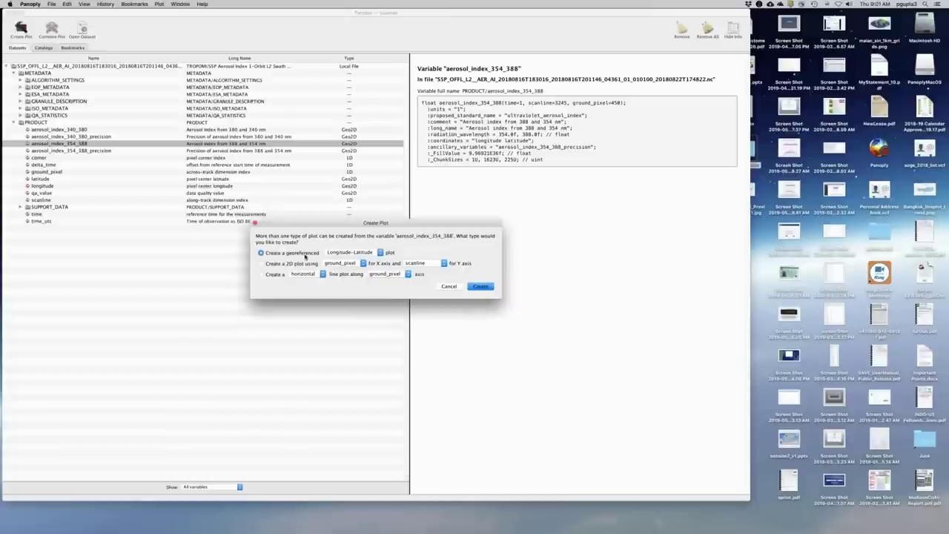
left_click(481, 287)
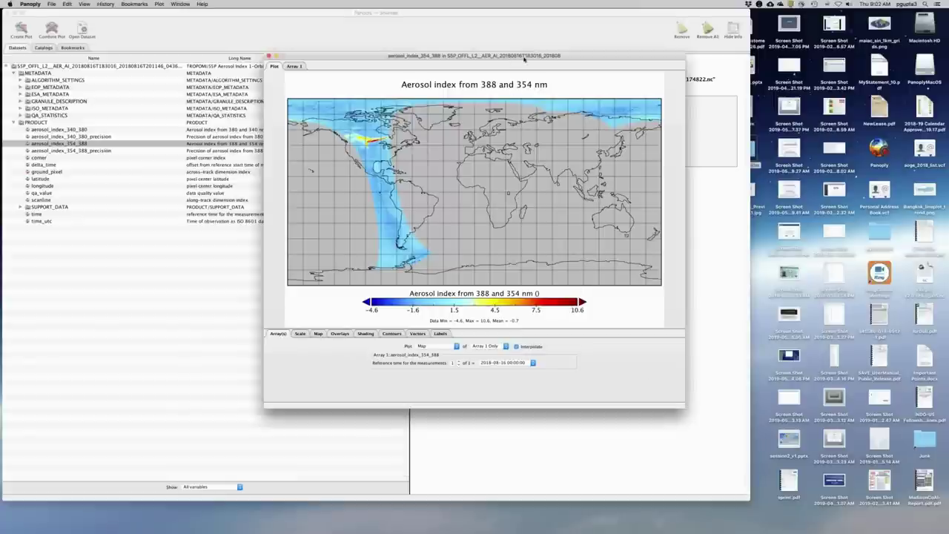
left_click_drag(525, 60, 542, 64)
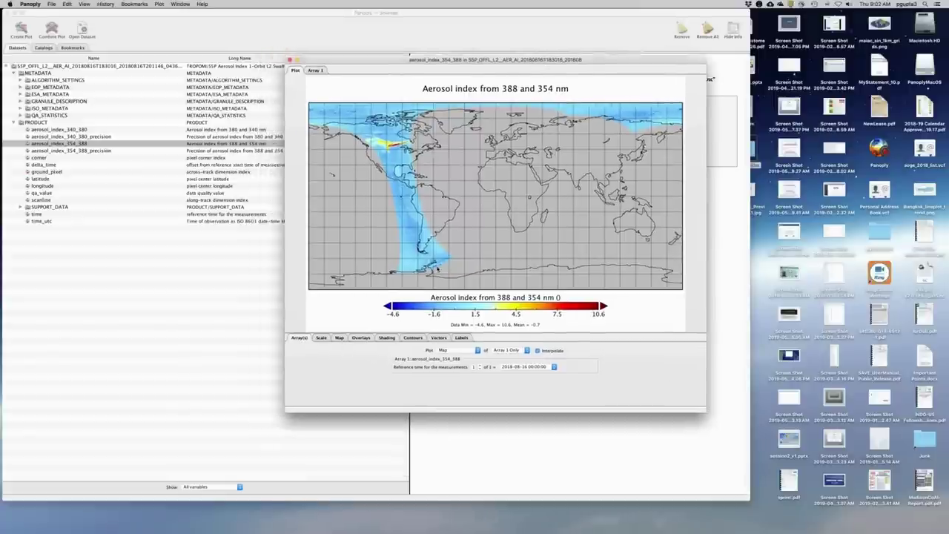
Set the aerosol index plot's scale range from -1 to 6 and zoom the map in on North America
left_click(321, 337)
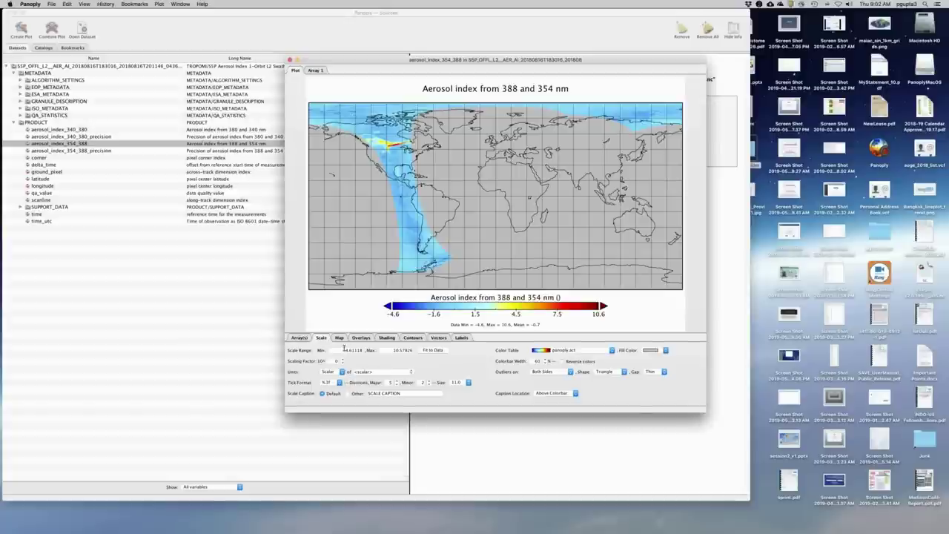
left_click_drag(342, 350, 364, 350)
type("-1")
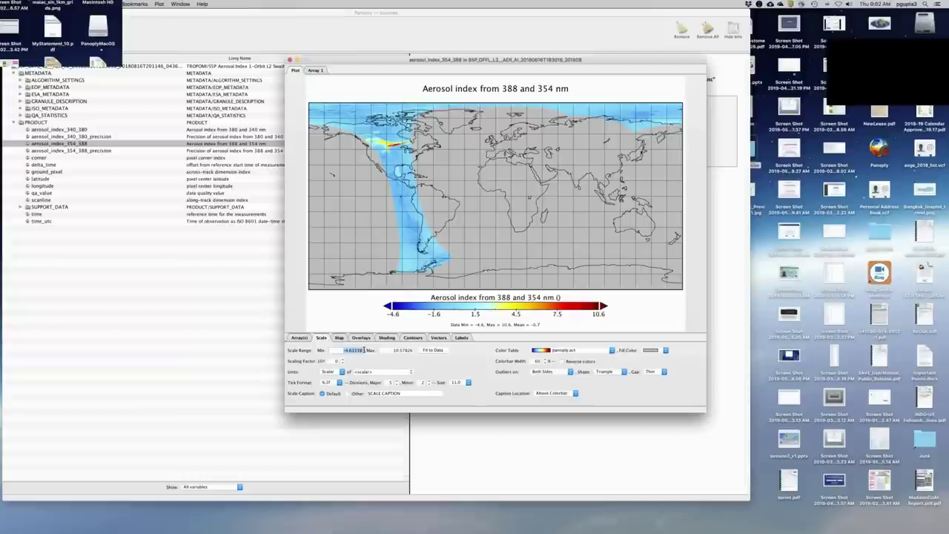
key("Tab")
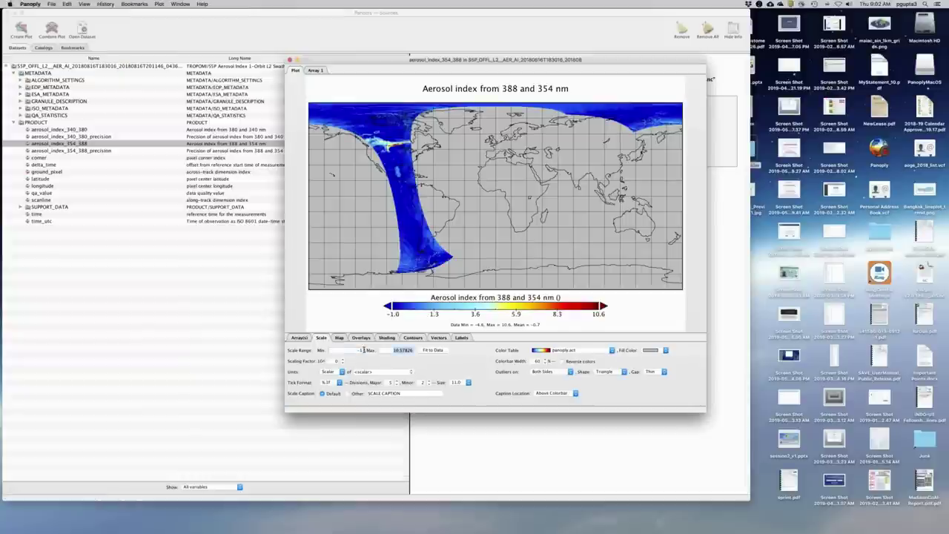
type("6")
key("Return")
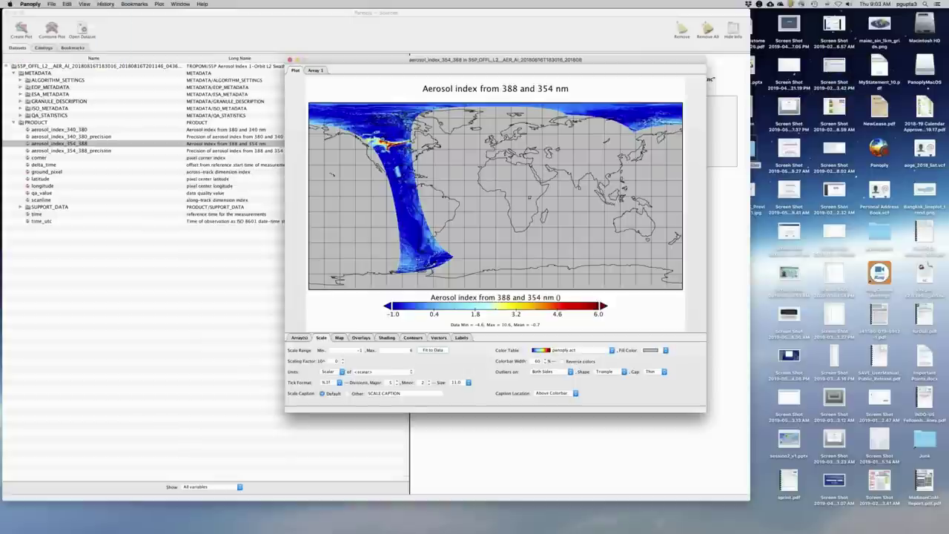
key("super+equal")
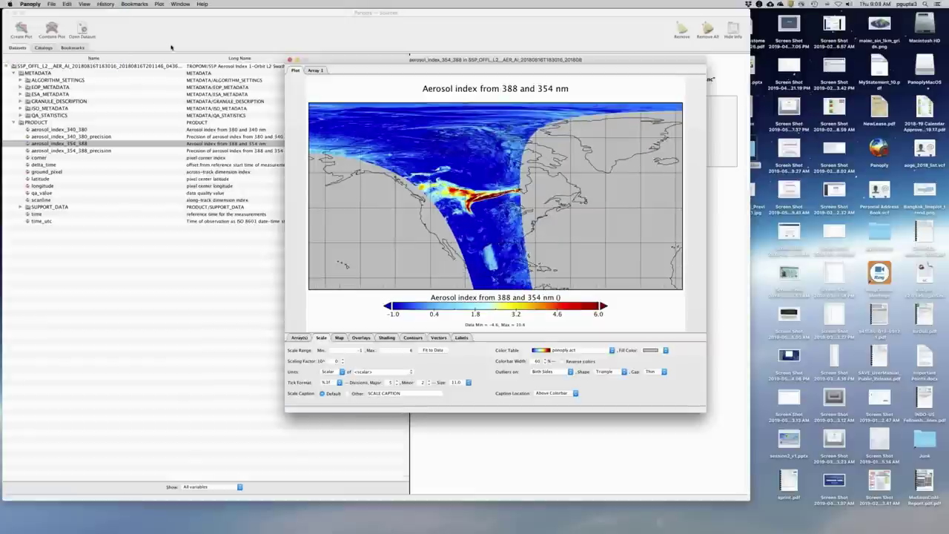
Enlarge the aerosol index plot with Zoom Plot In and reverse it with Zoom Plot Out
left_click(84, 3)
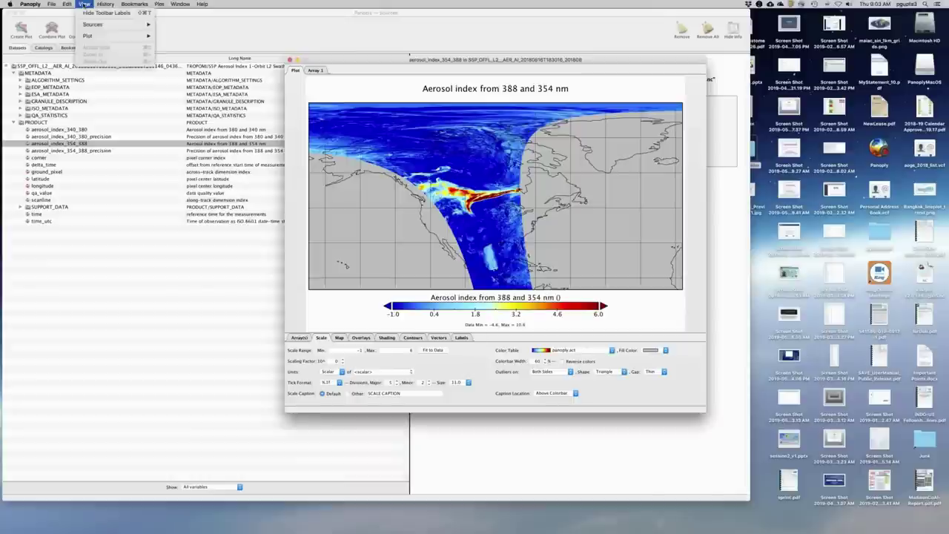
mouse_move(115, 35)
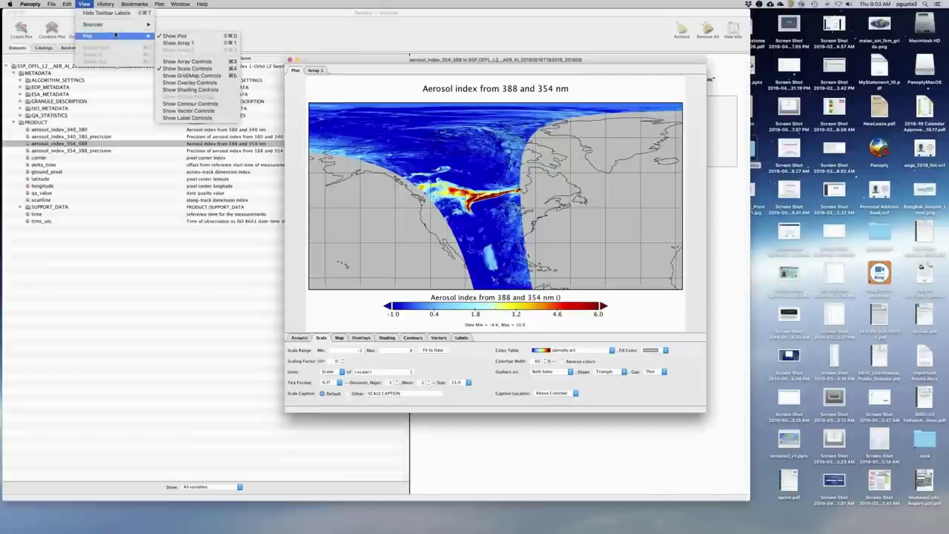
mouse_move(52, 3)
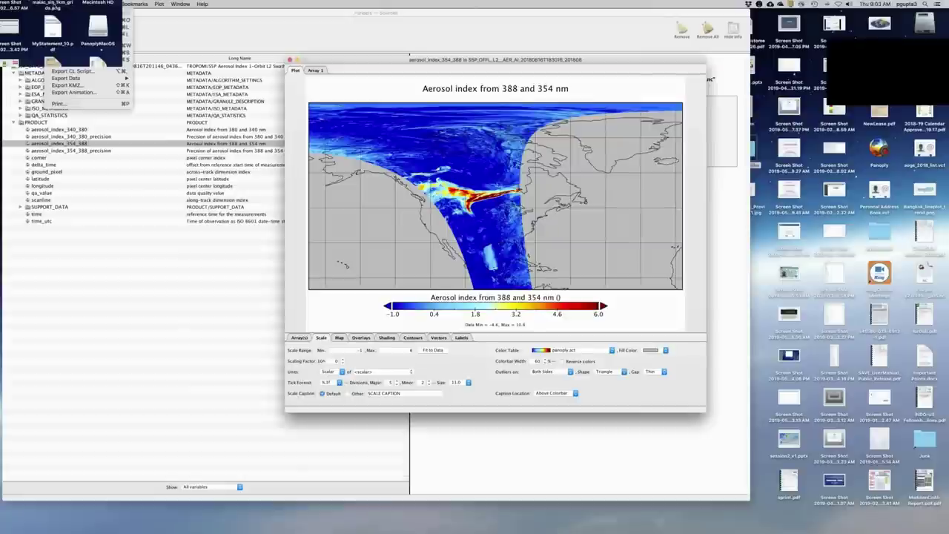
mouse_move(161, 5)
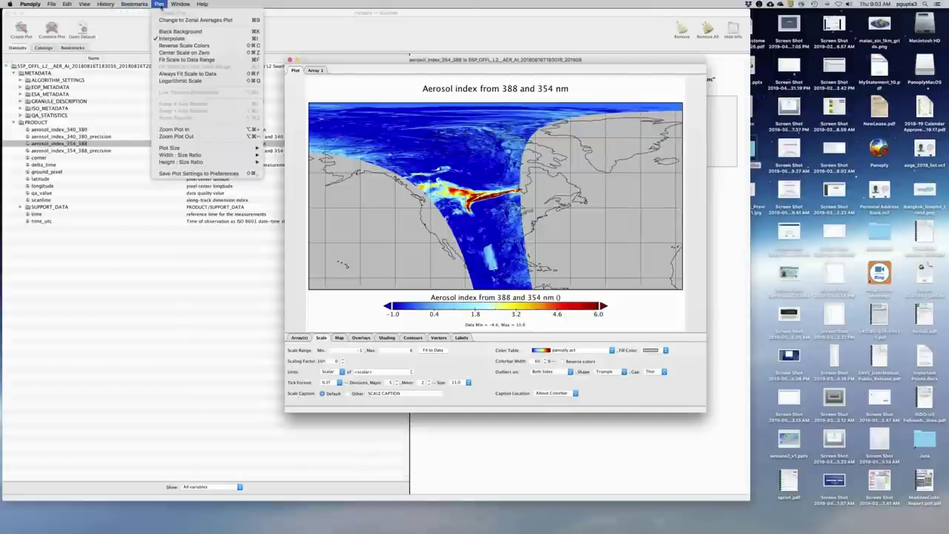
left_click(206, 132)
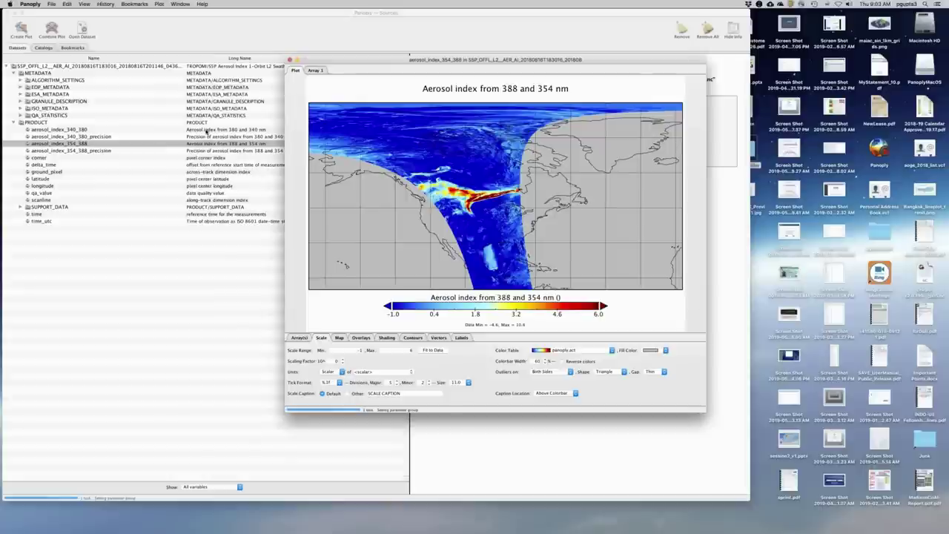
left_click(160, 4)
left_click(182, 136)
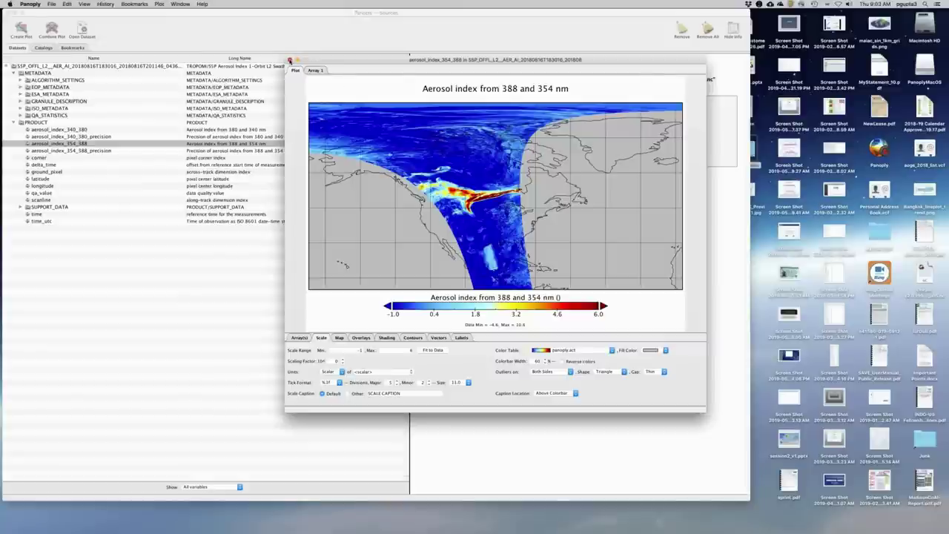
Close the aerosol index plot and collapse the AER_AI dataset in the dataset list
left_click(290, 59)
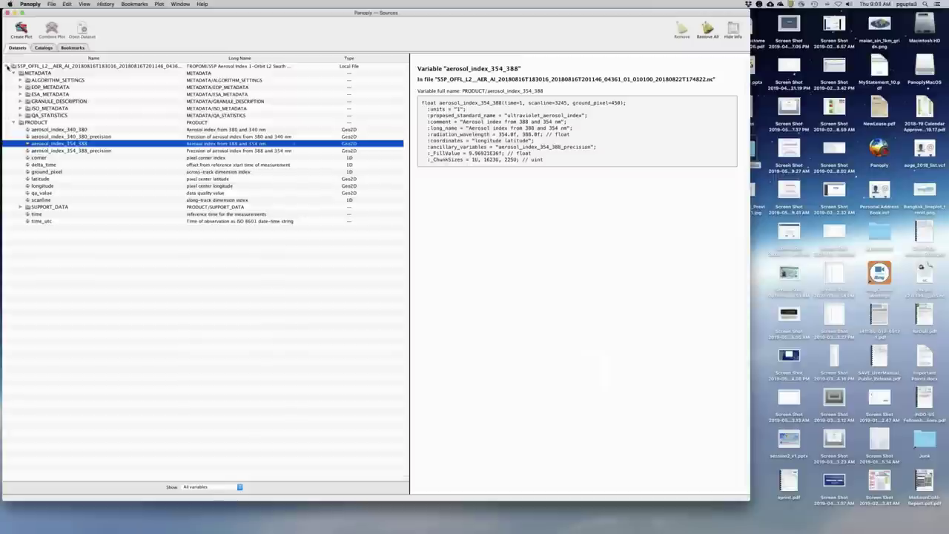
left_click(7, 66)
Open the S5P_OFFL_L2__NO2 netCDF file from the data_codes folder
left_click(51, 4)
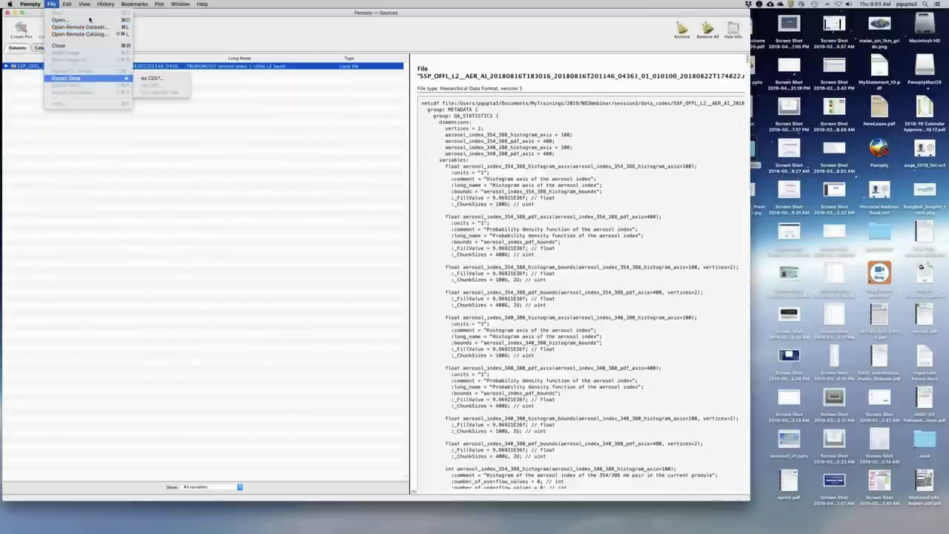
left_click(552, 213)
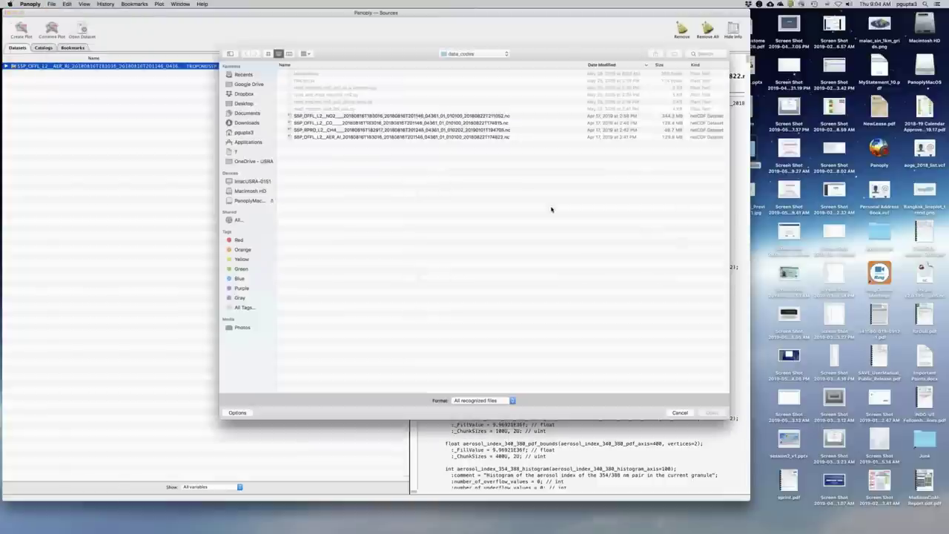
left_click(332, 116)
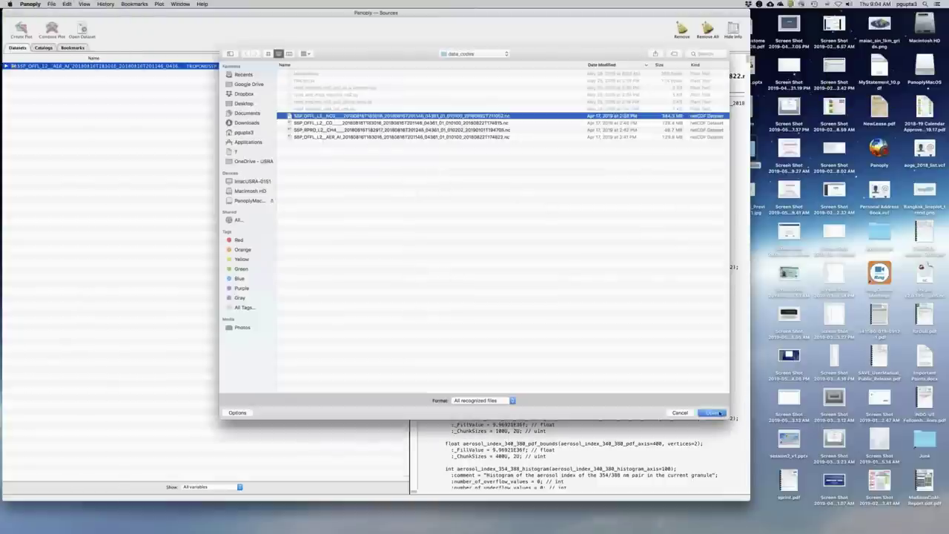
left_click(713, 413)
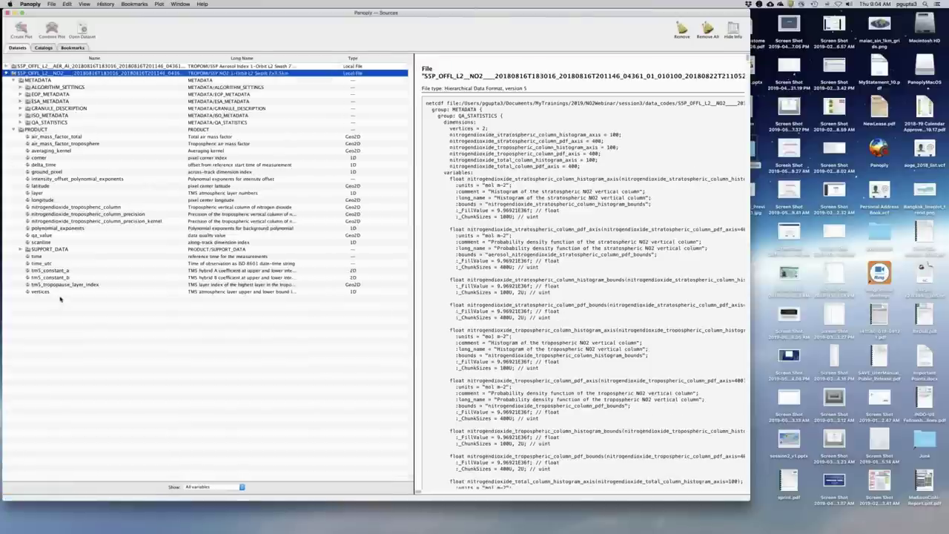
Review the qa_value variable's details and create a georeferenced Longitude-Latitude plot of nitrogendioxide_tropospheric_column
left_click(63, 207)
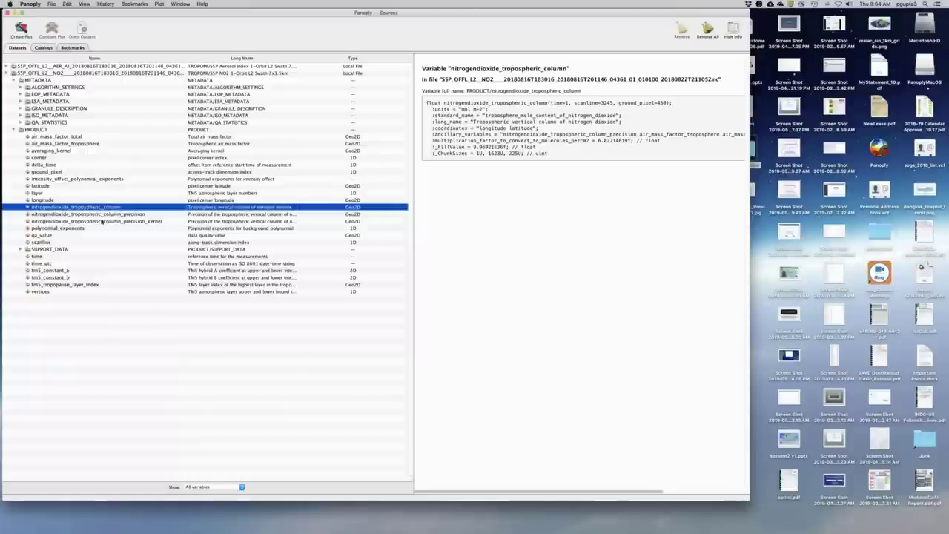
left_click(39, 236)
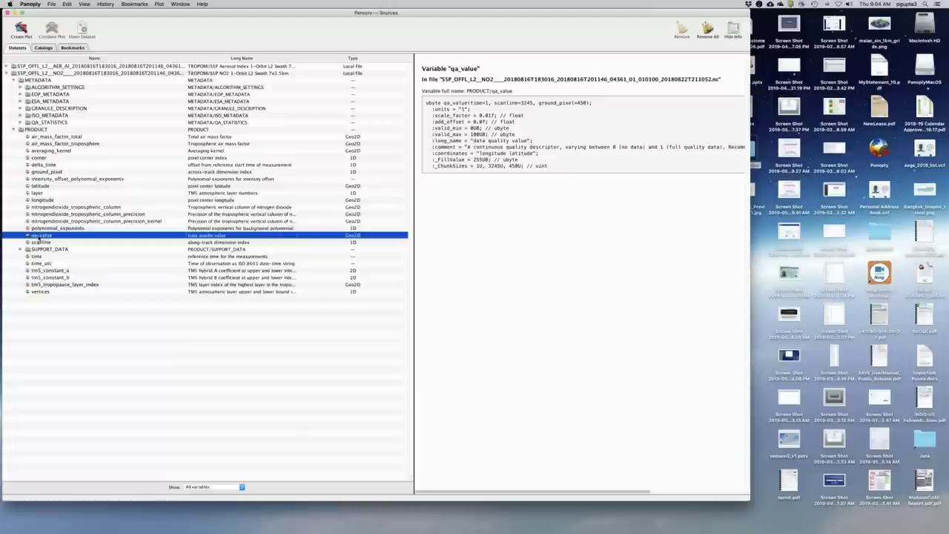
left_click(58, 208)
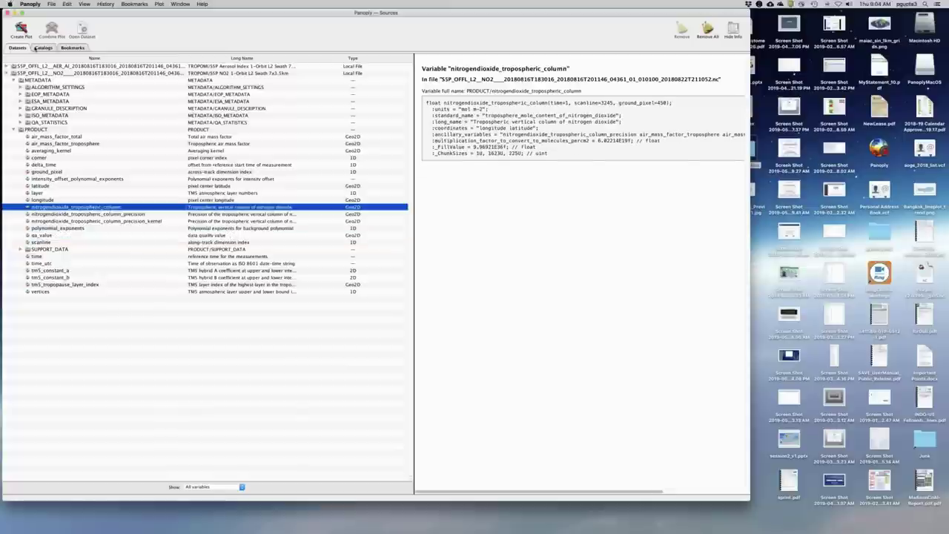
left_click(21, 28)
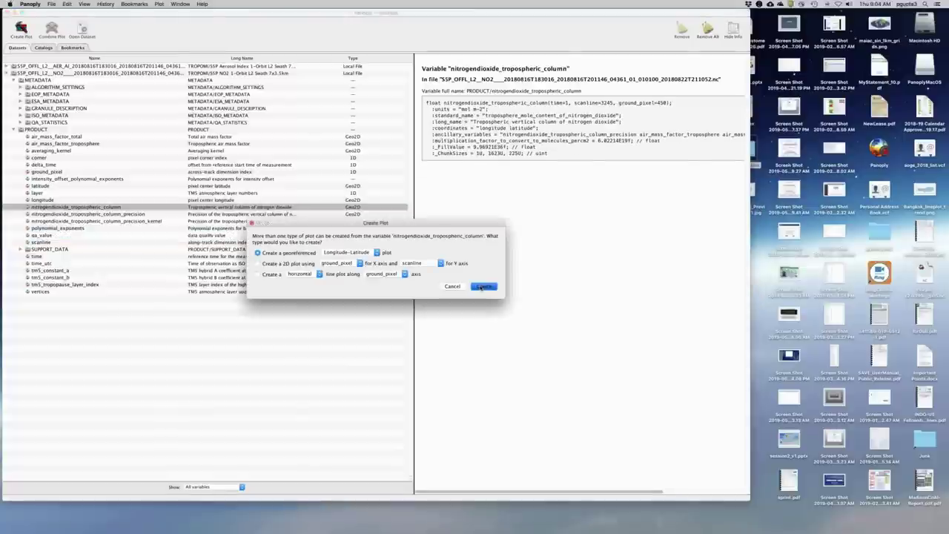
left_click(483, 287)
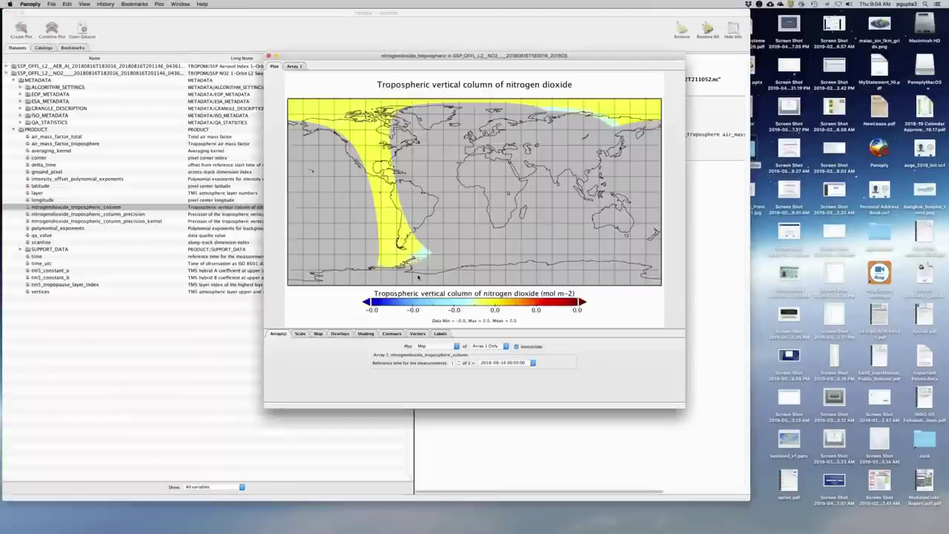
Set the nitrogen dioxide plot's scale range maximum to 0.0001000812
left_click(301, 333)
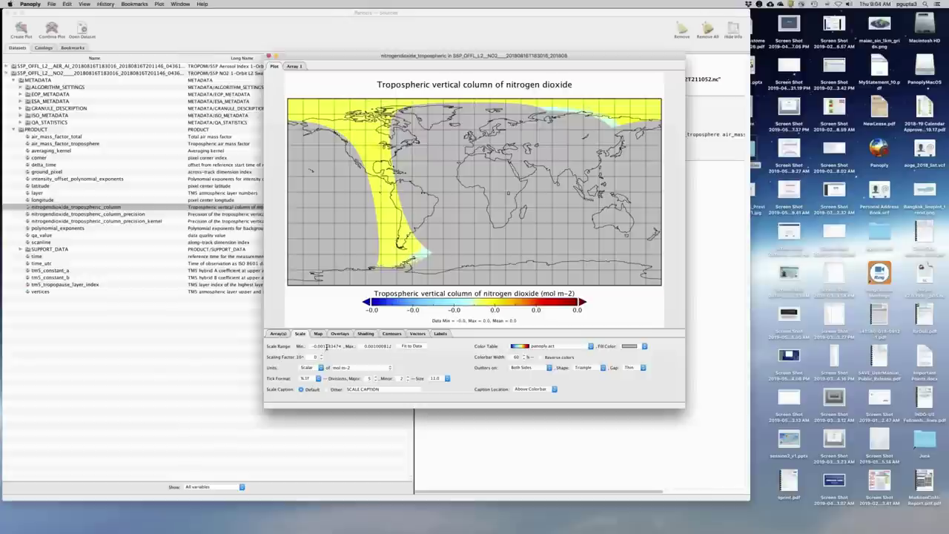
left_click(324, 346)
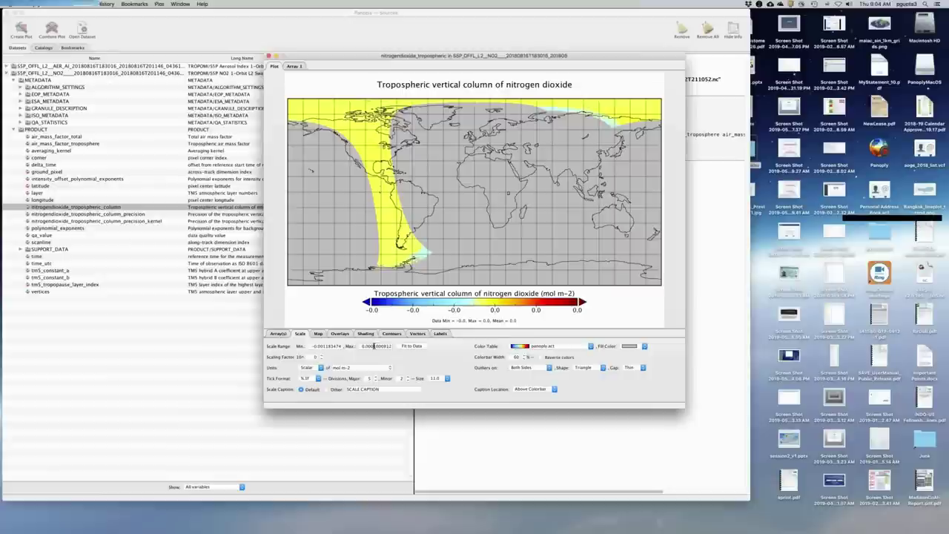
key("Return")
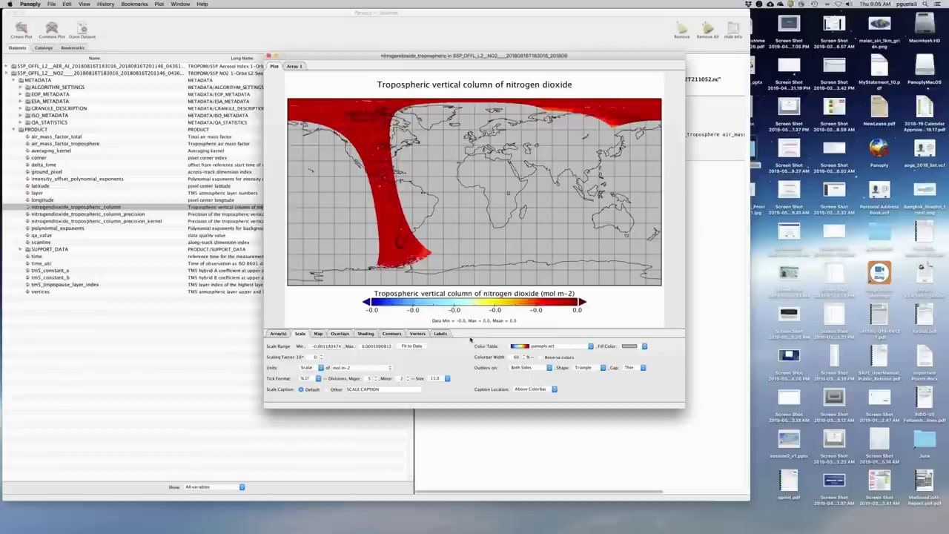
Switch to PowerPoint to examine the Nitrogen Dioxide slide's example plot and scale settings, and return to the Panoply plot
mouse_move(549, 523)
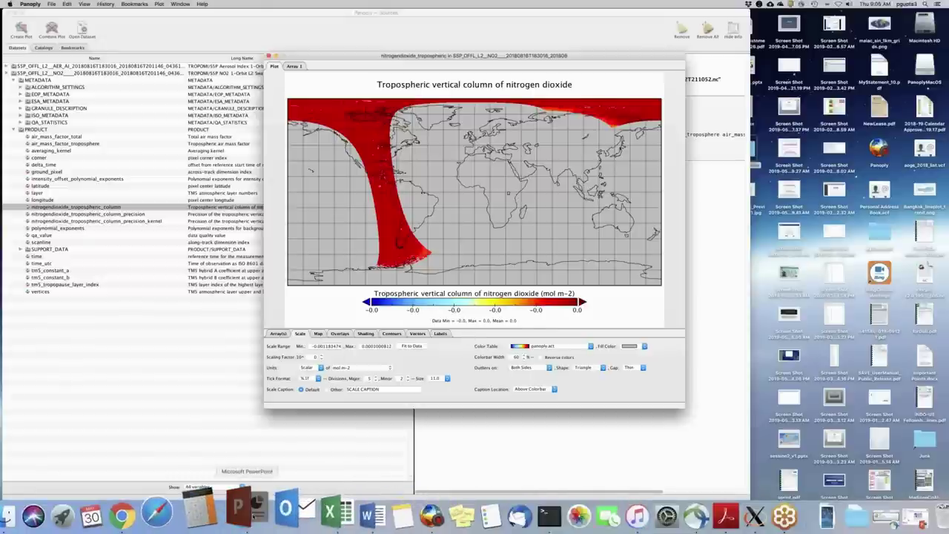
left_click(247, 512)
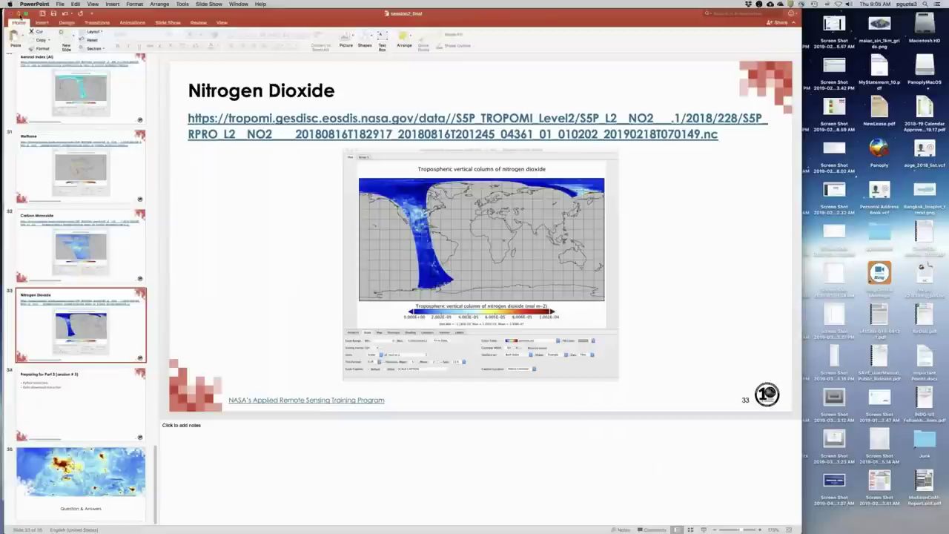
left_click(21, 14)
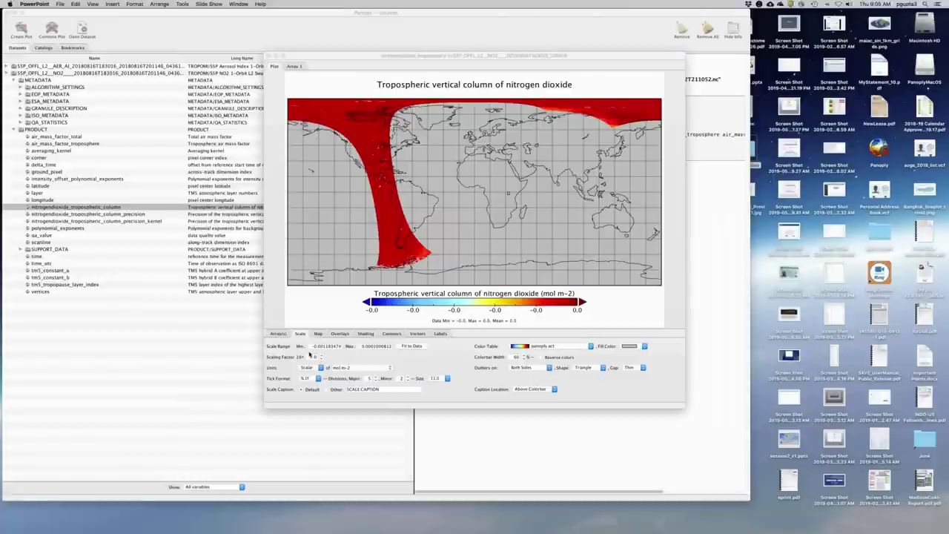
left_click(417, 72)
Save the nitrogen dioxide plot as a PNG image under the suggested file name in the home folder
left_click(51, 4)
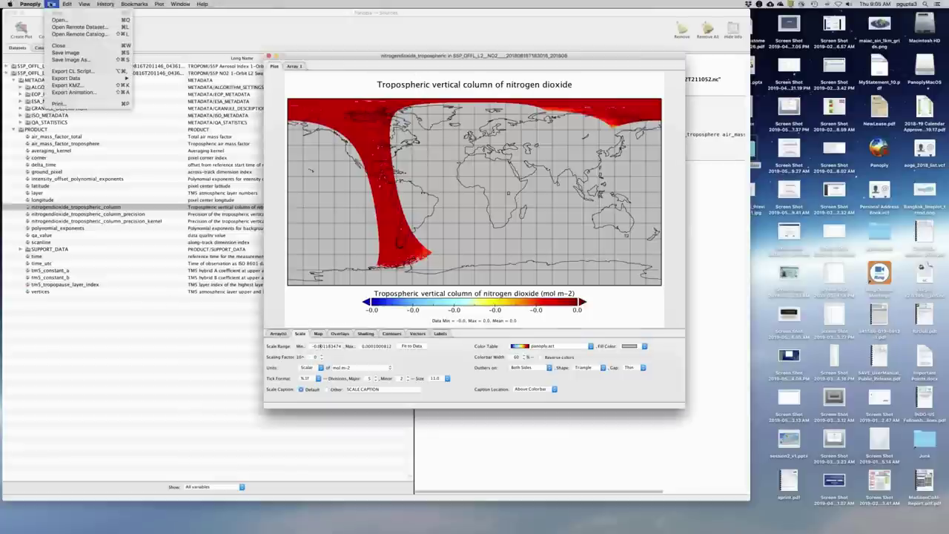
left_click(100, 59)
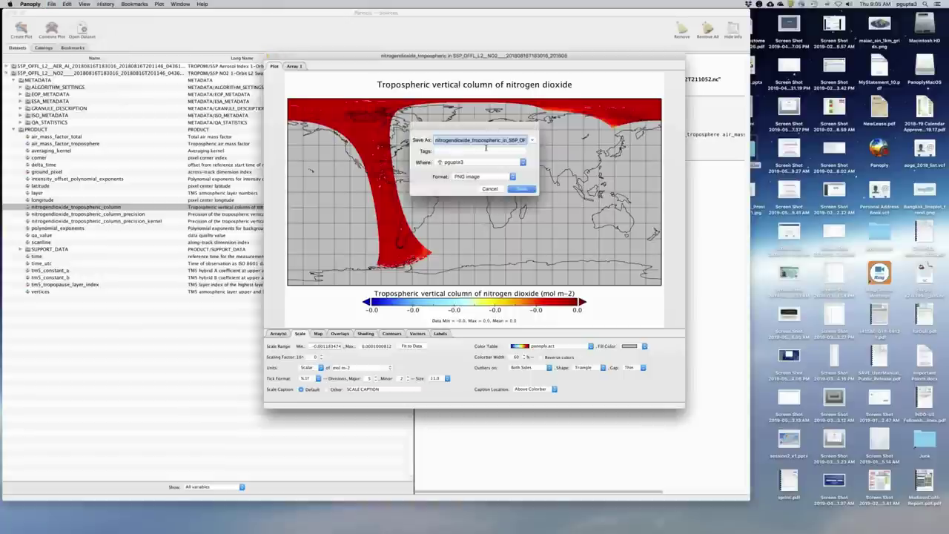
left_click(528, 190)
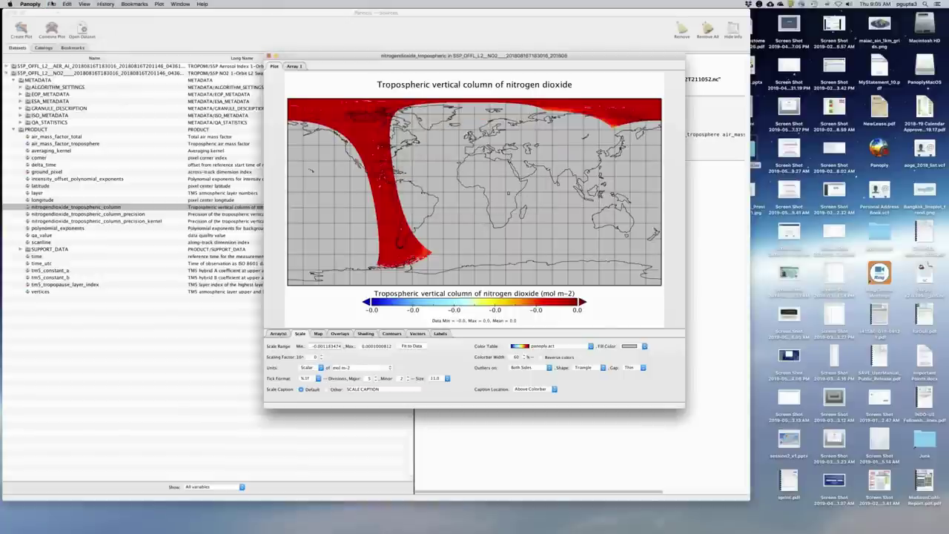
left_click(51, 5)
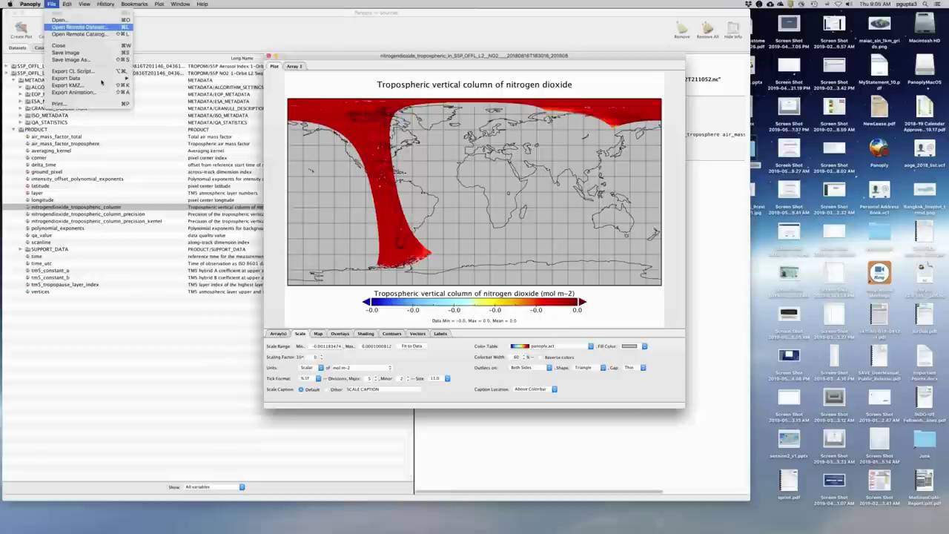
mouse_move(106, 78)
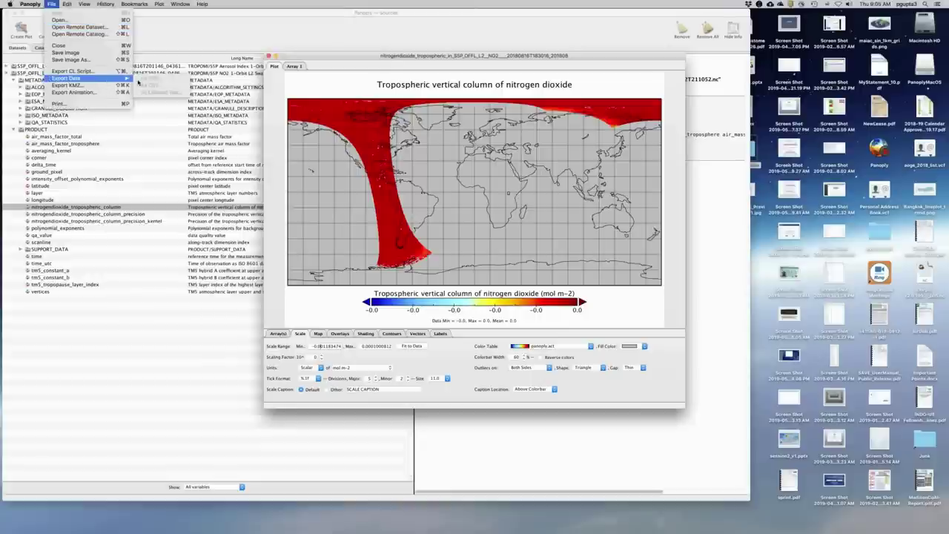
left_click(49, 212)
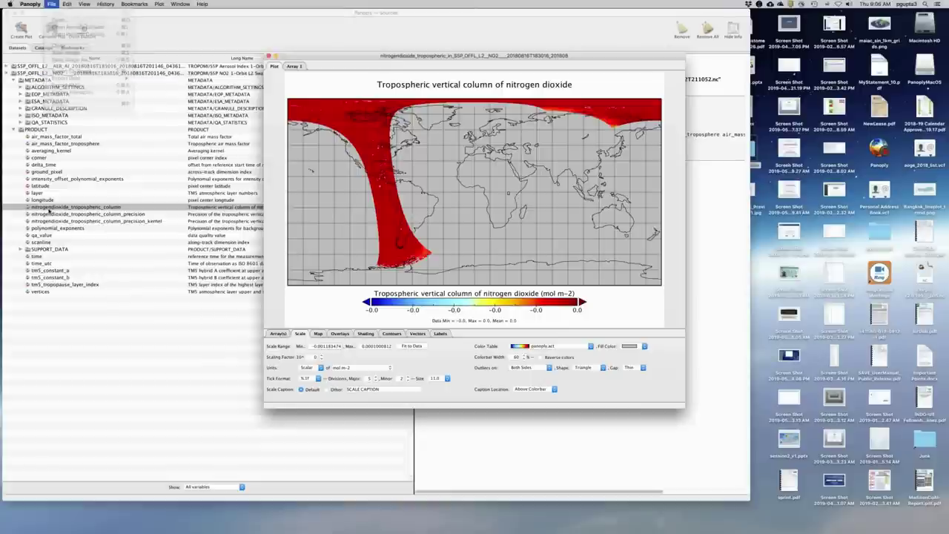
Export the data of the nitrogendioxide_tropospheric_column variable from the dataset list as CSV
left_click(49, 211)
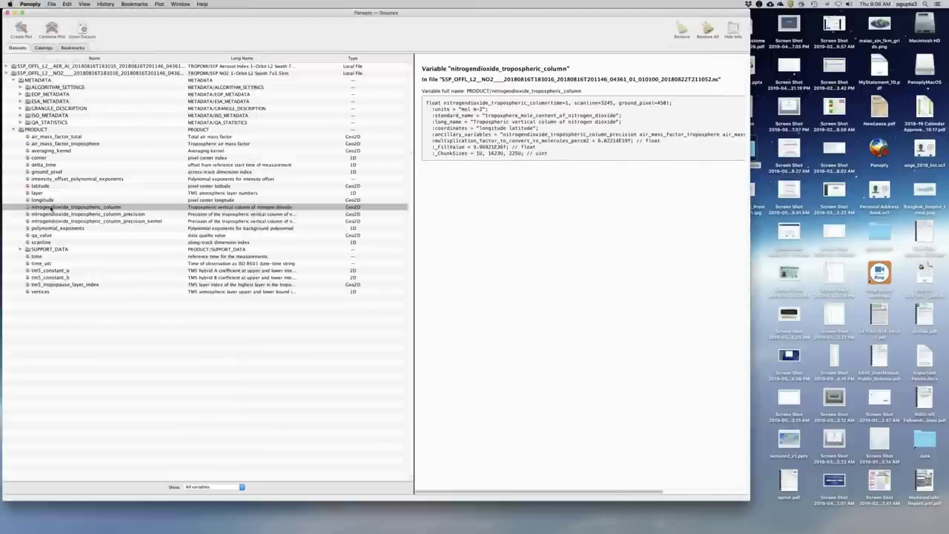
left_click(50, 4)
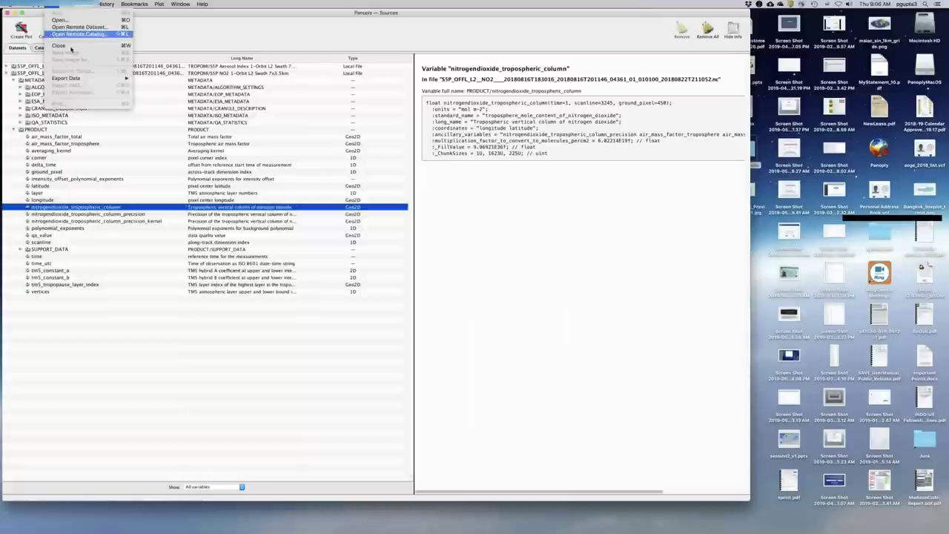
mouse_move(111, 78)
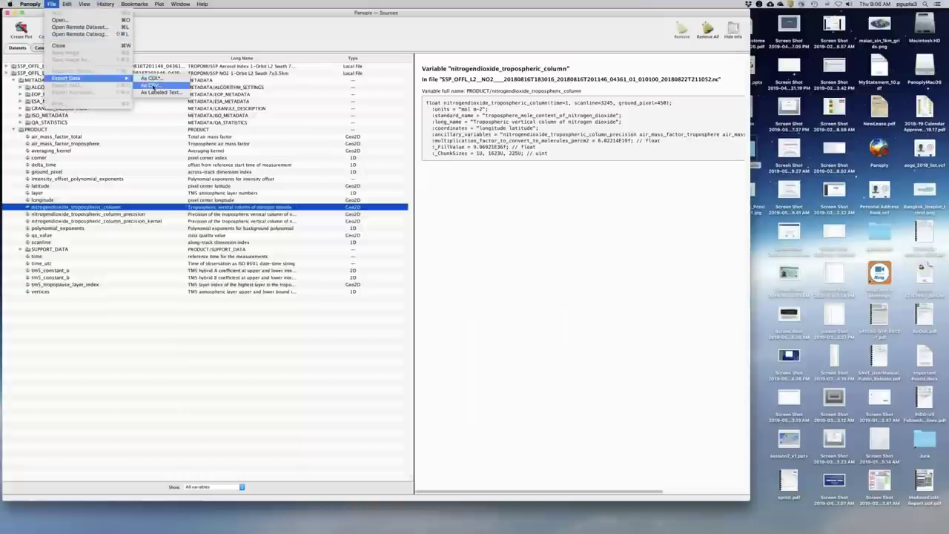